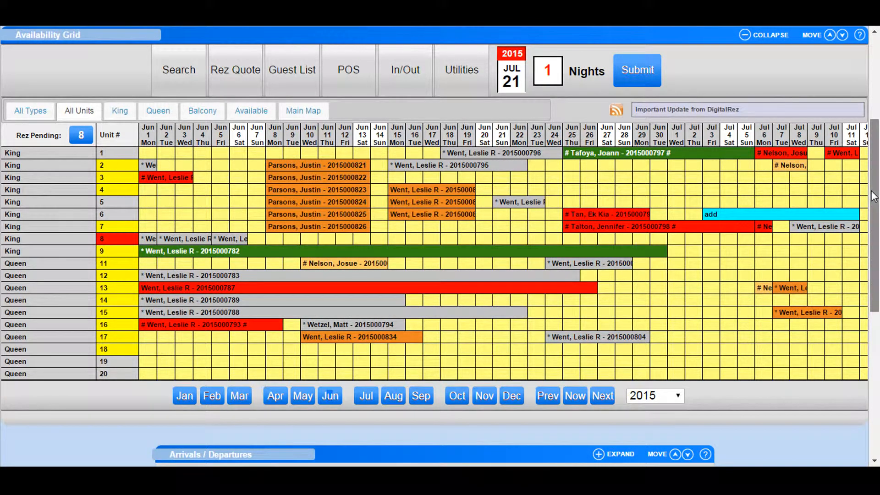
Start the End of Day process and choose Staff End of Shift.
drag(874, 196, 878, 103)
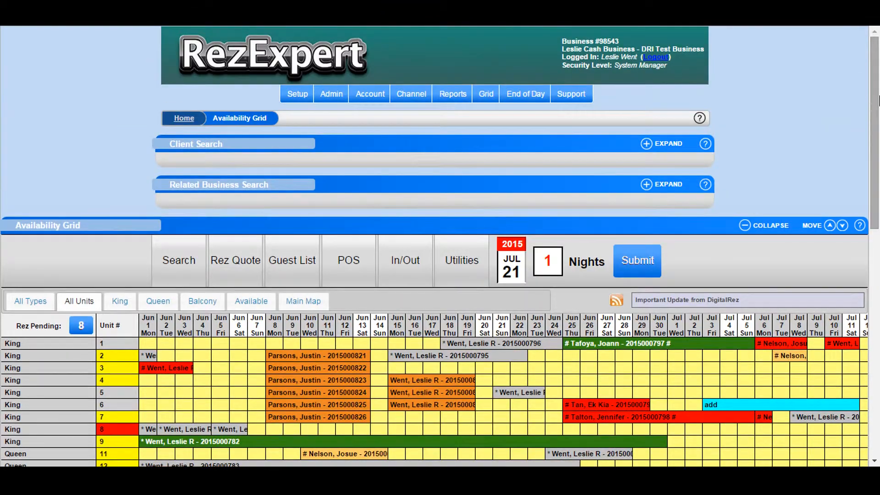
click(523, 97)
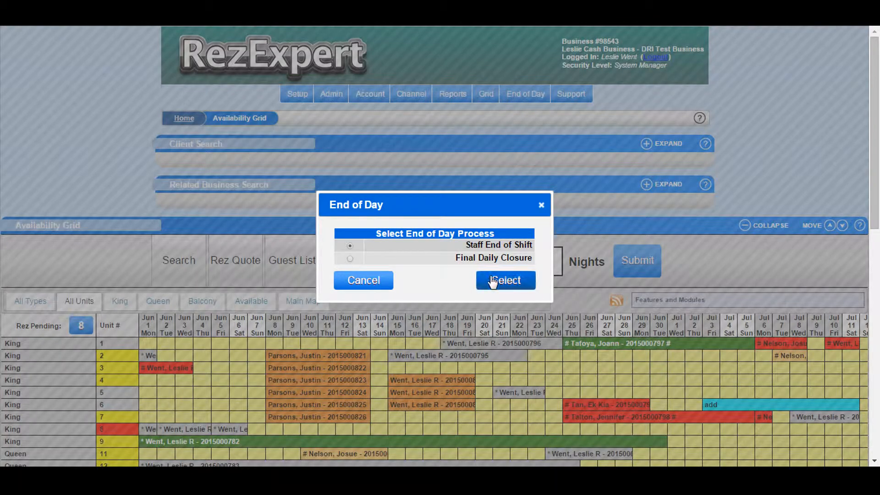
click(498, 281)
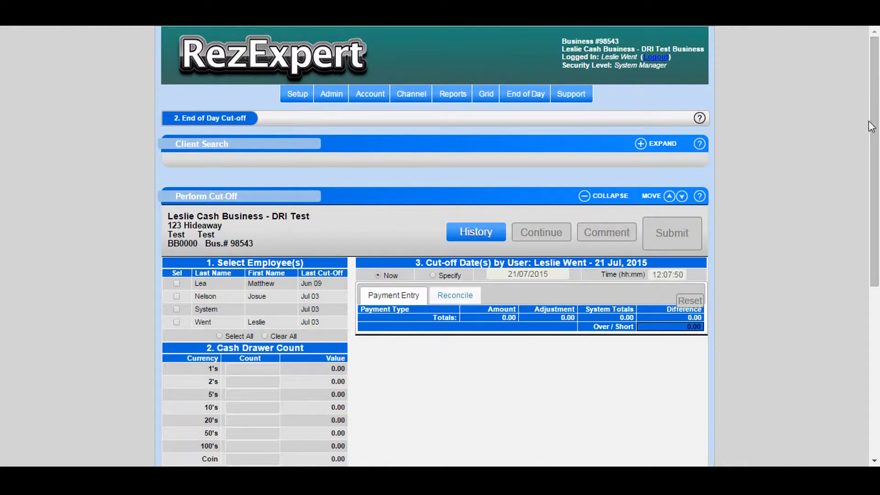
drag(873, 124, 874, 207)
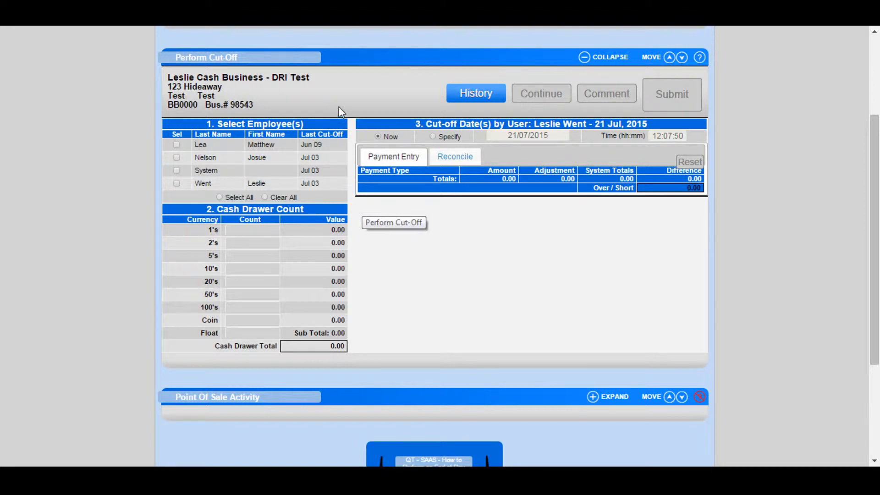
click(432, 137)
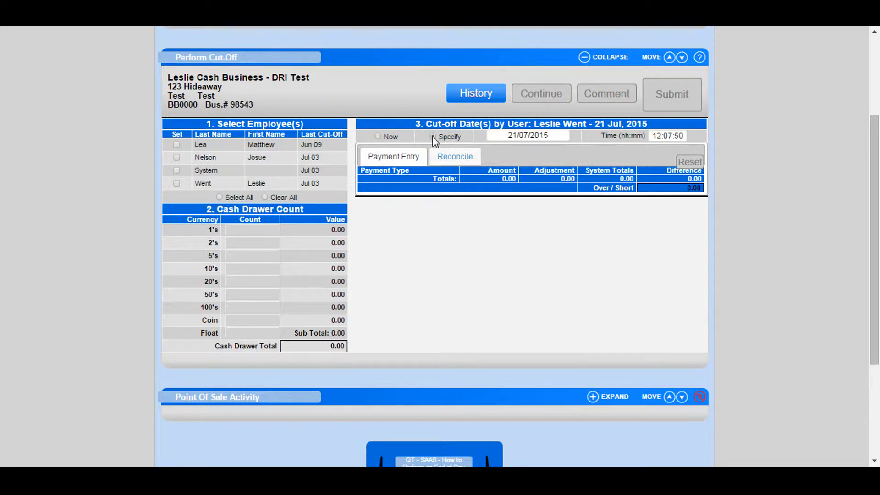
click(523, 135)
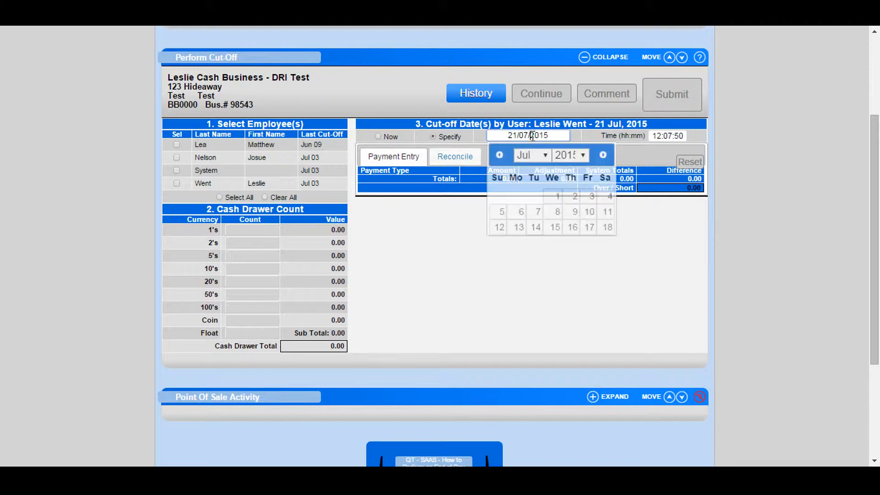
click(553, 228)
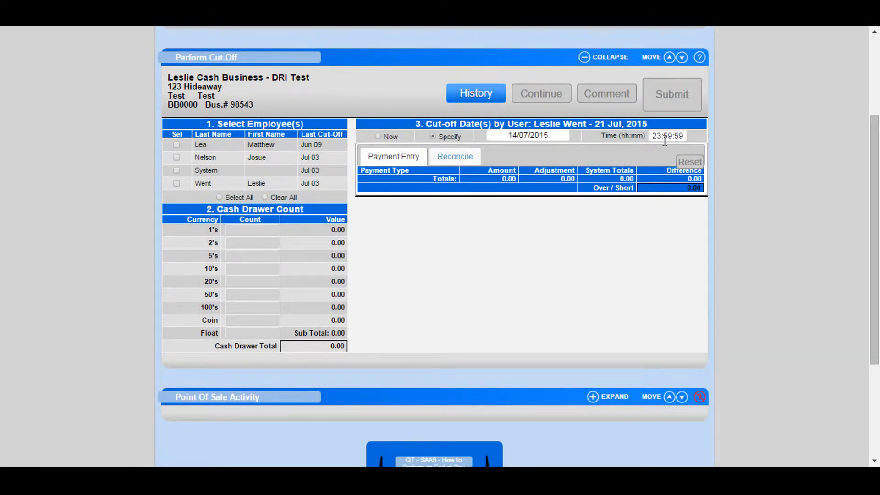
click(377, 136)
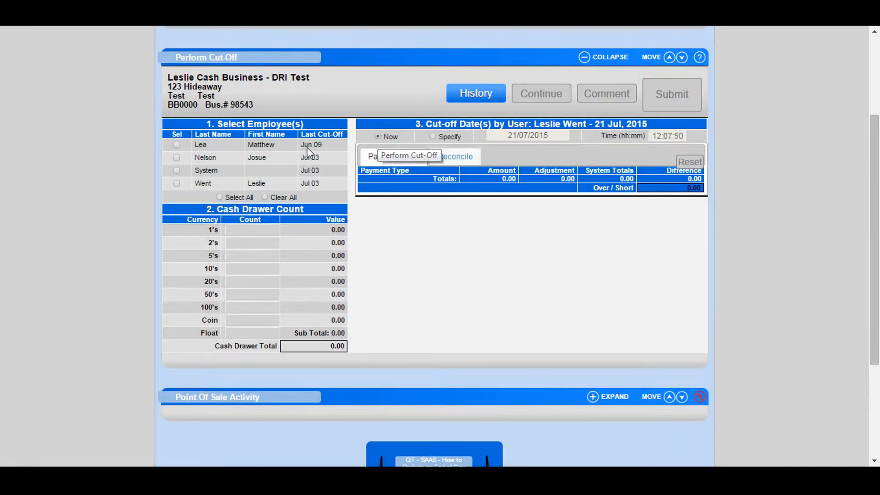
Select all employees and continue the cut-off.
click(178, 146)
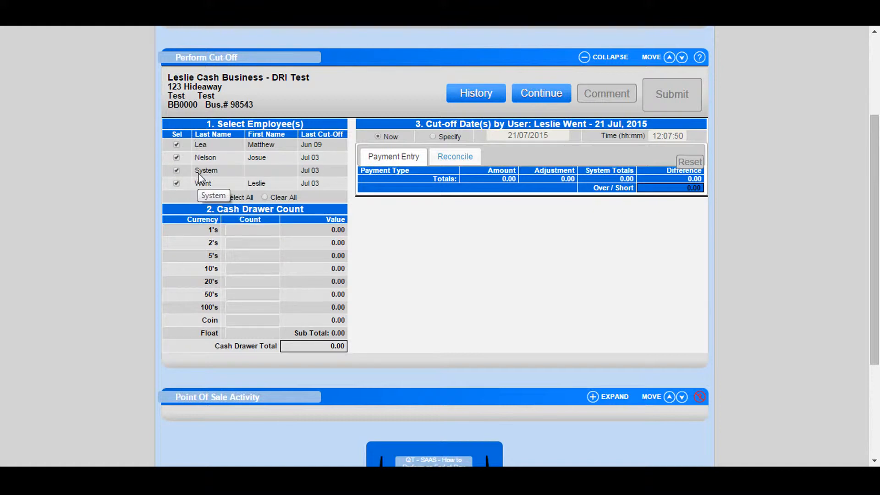
click(542, 97)
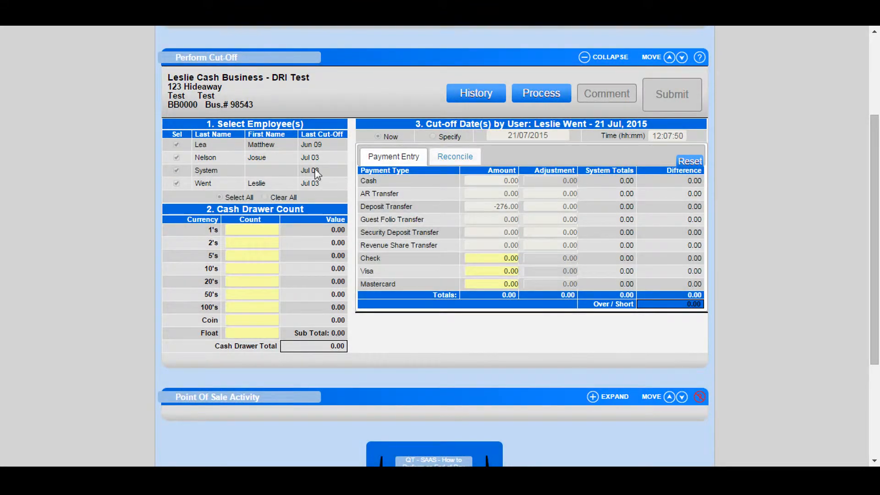
Enter the cash drawer counts: 6 ones, 5 twos, 7 tens, 9 fifties, 10 hundreds, 1.30 coin and 150 float.
click(252, 230)
text(6)
key(Tab)
text(5)
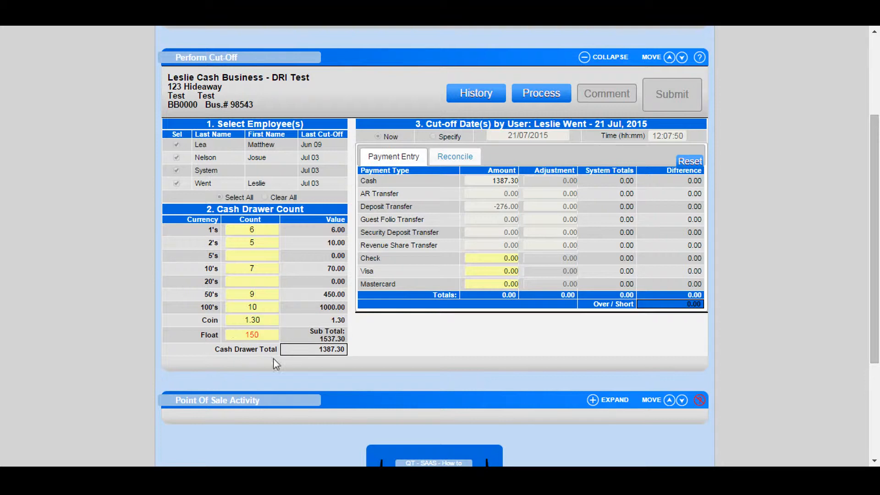
Enter payment amounts of 97.17 Check, 5403.85 Visa and 791.51 Mastercard, then process and confirm the cut-off.
click(505, 259)
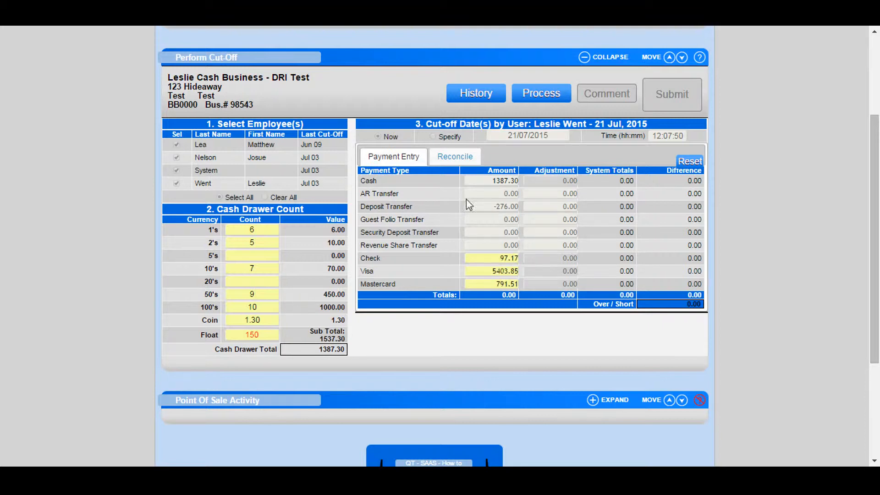
click(552, 97)
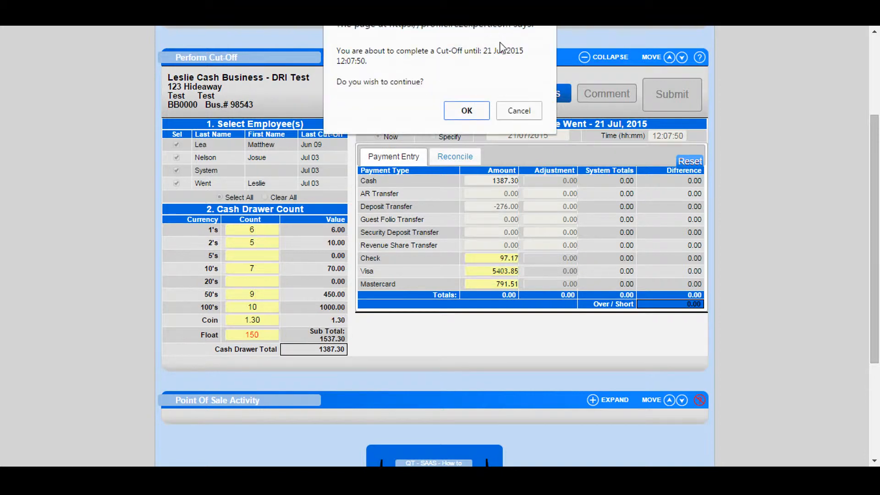
click(461, 111)
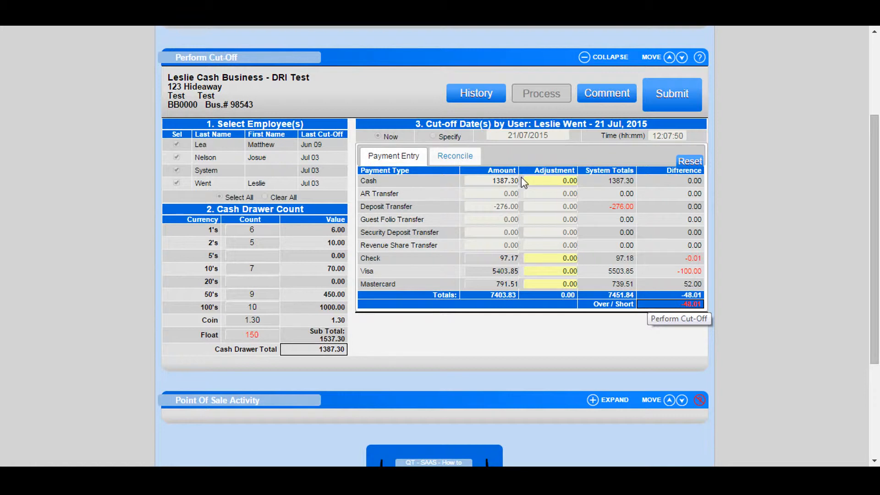
Review the reconciliation transactions filtered by Mastercard and by Visa payment types.
click(467, 158)
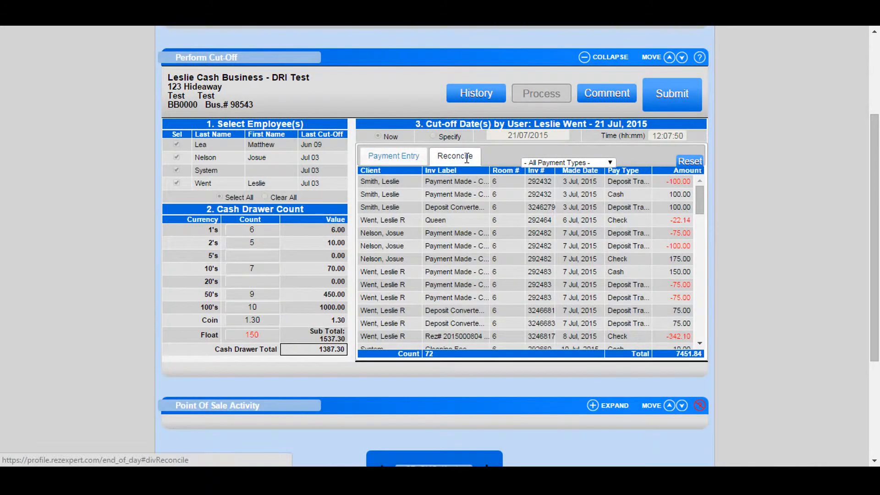
click(568, 162)
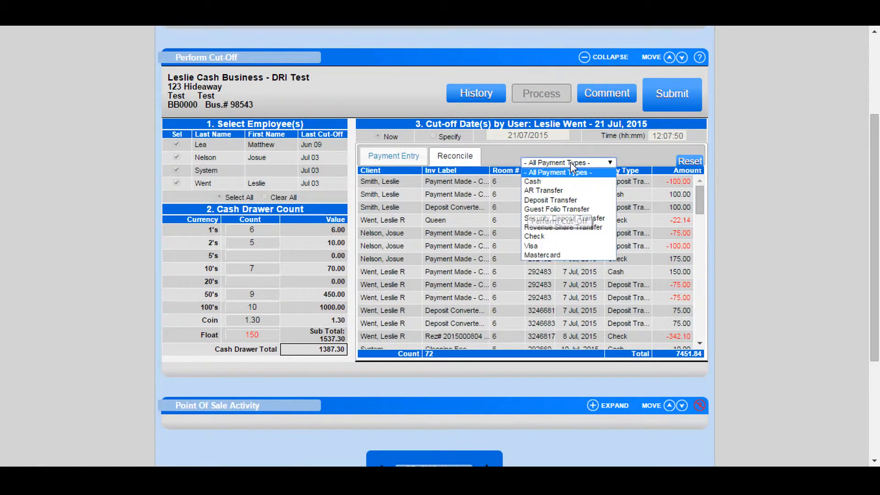
click(544, 254)
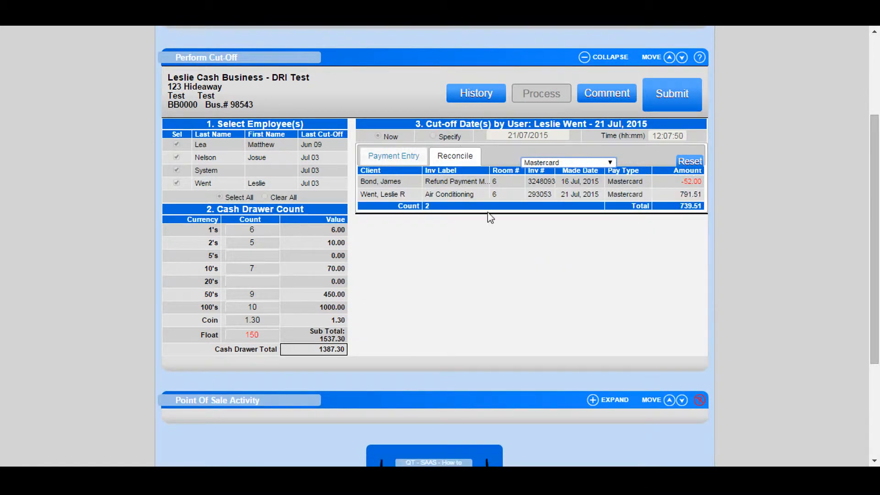
click(547, 162)
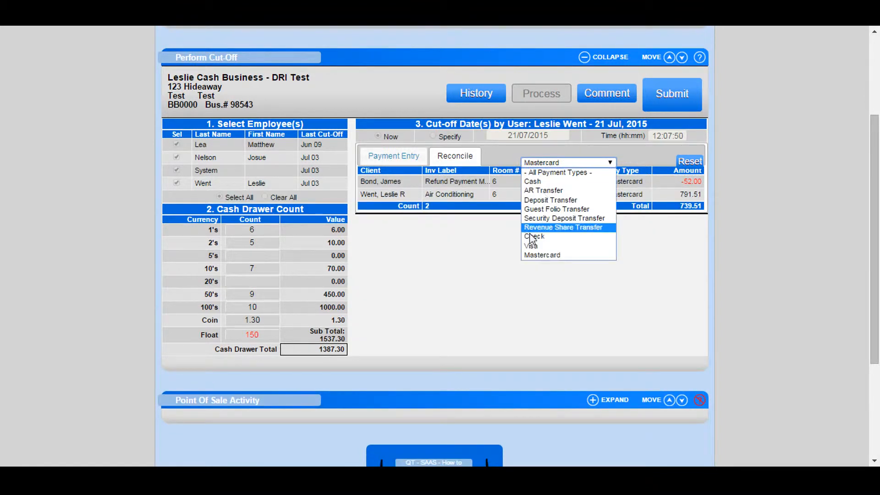
click(545, 242)
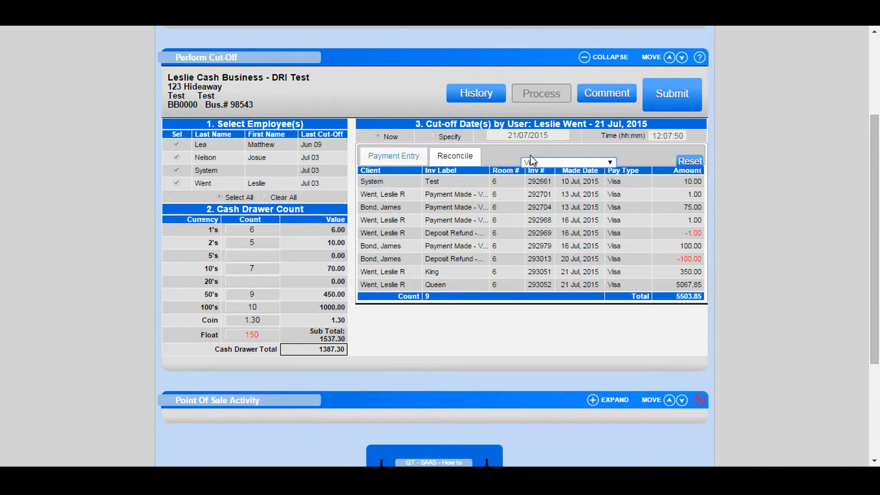
click(406, 156)
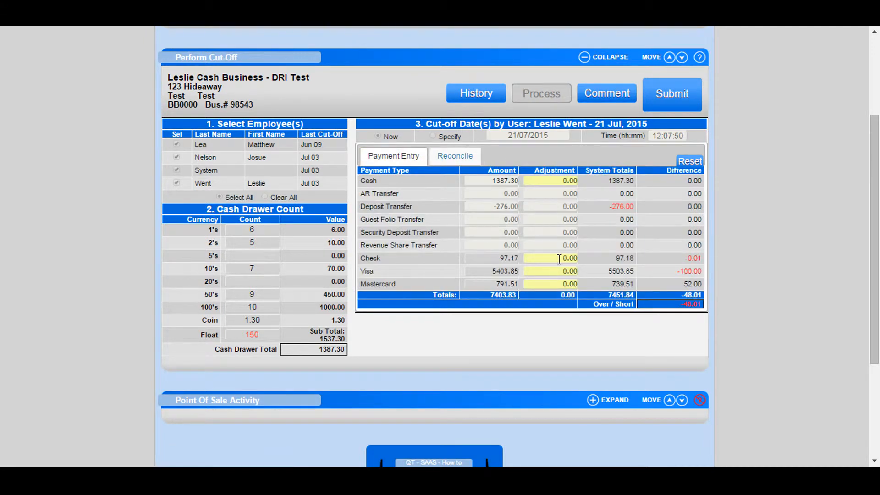
Enter adjustments of 0.01 for Check, 100.00 for Visa and -52 for Mastercard.
click(560, 259)
key(BackSpace)
text(1)
click(558, 272)
click(556, 285)
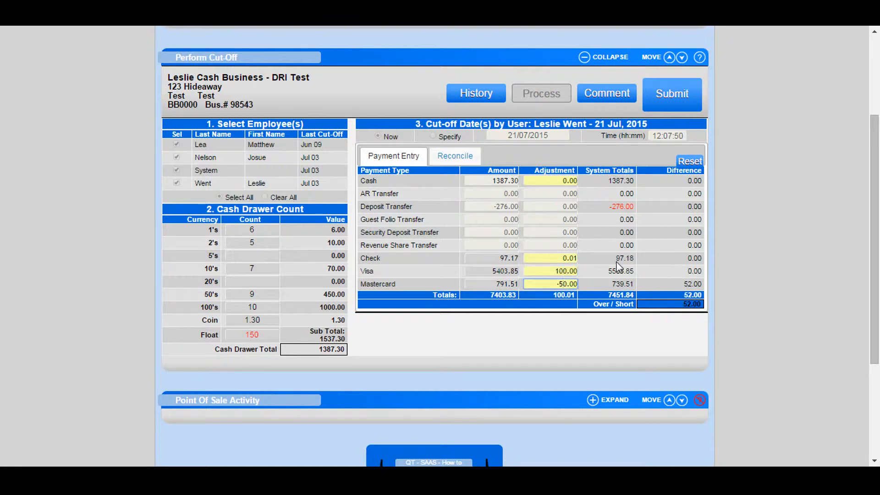
text(-52)
click(629, 326)
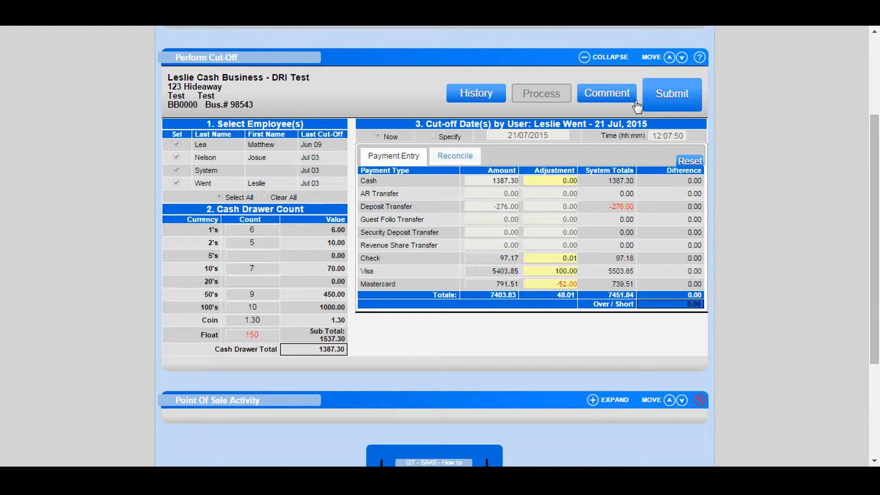
Add the end-of-day comment "21 july cutoff".
click(609, 93)
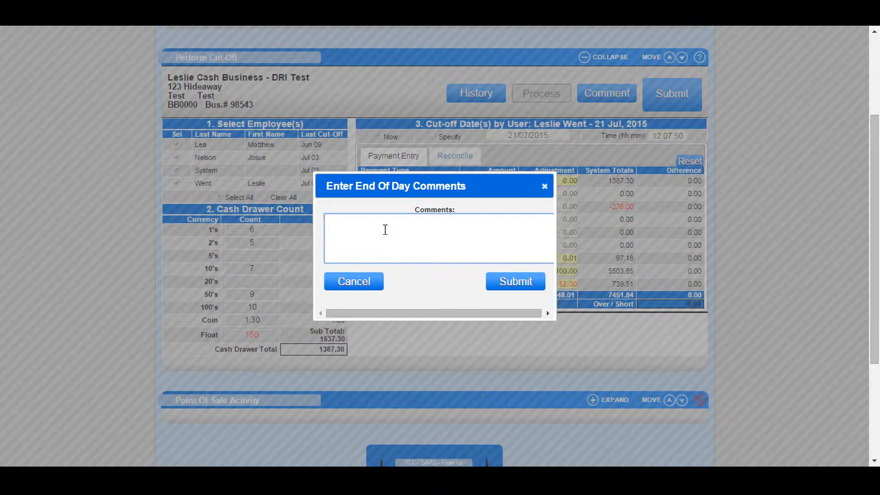
text(21 jus)
key(BackSpace)
text(ly cutoff)
click(512, 285)
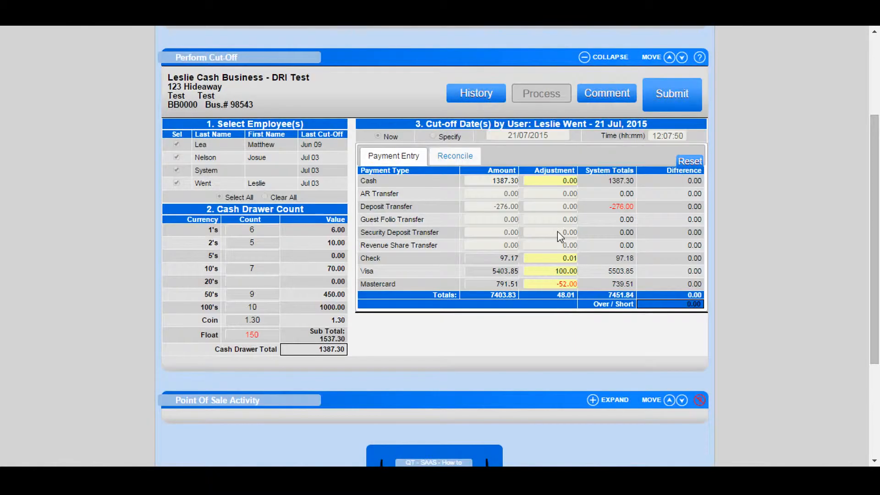
Submit the cut-off and confirm it.
click(685, 97)
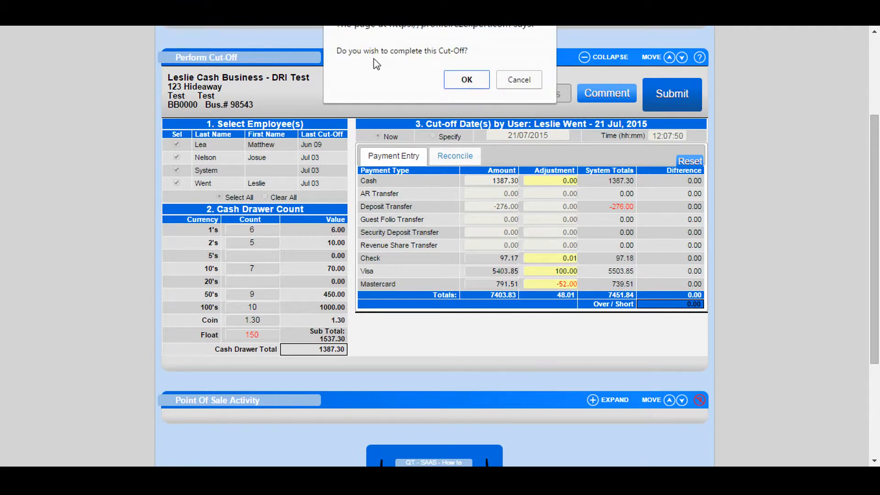
click(466, 80)
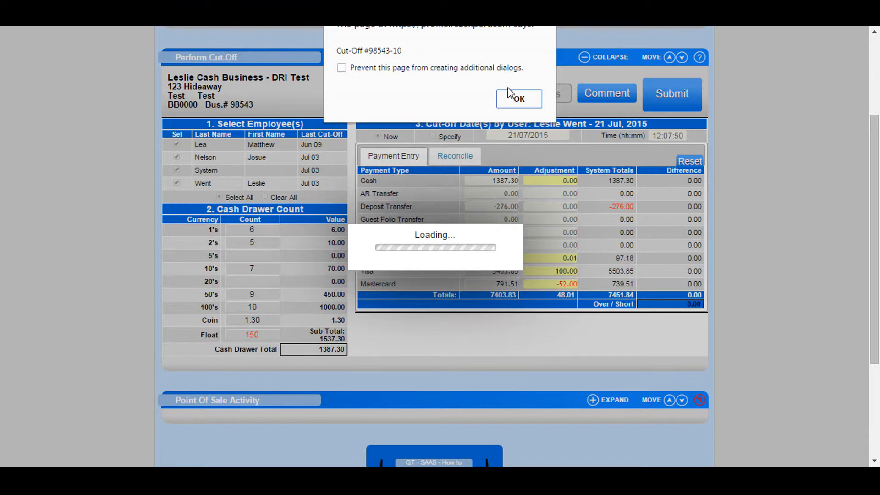
click(516, 102)
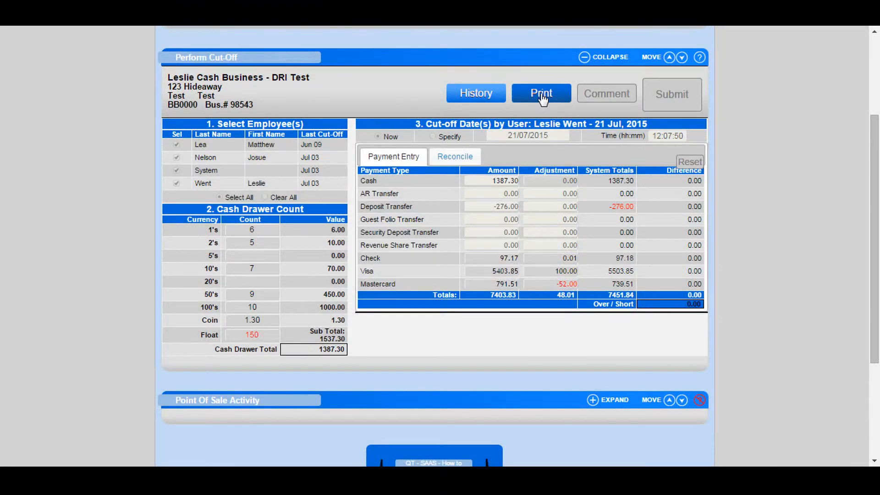
Print the PDF End Of Day - Cut Off Review report.
click(534, 95)
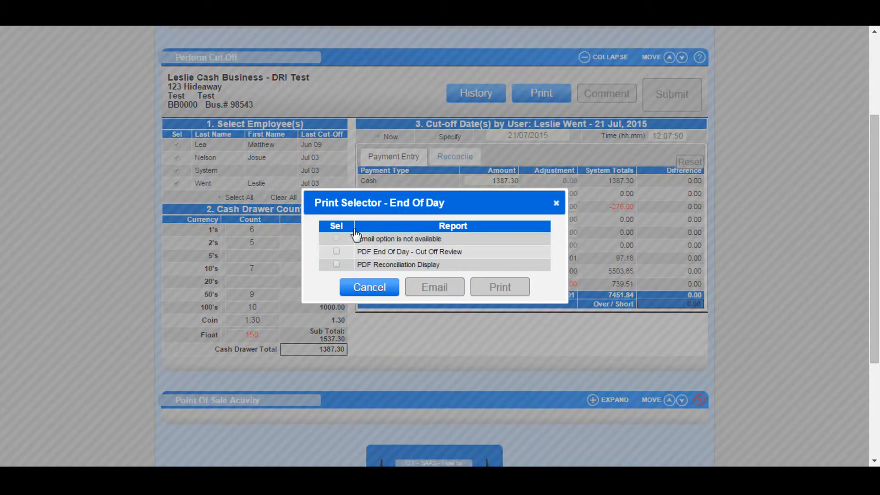
click(336, 252)
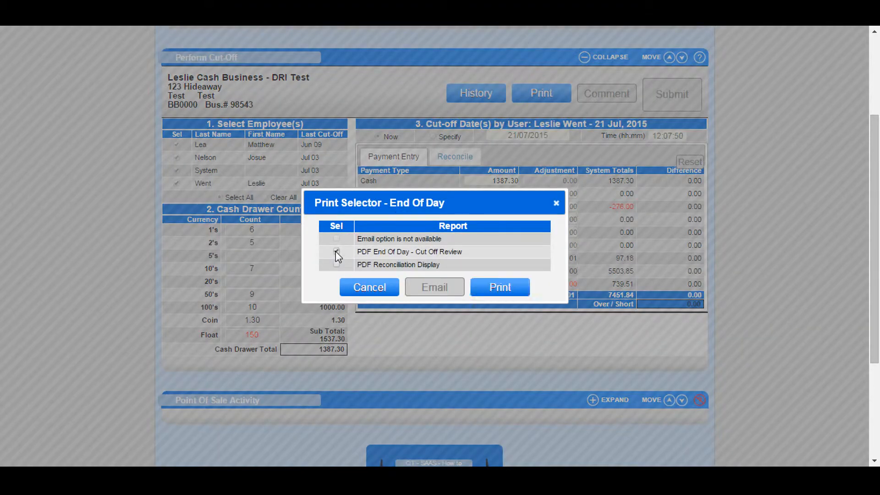
click(494, 281)
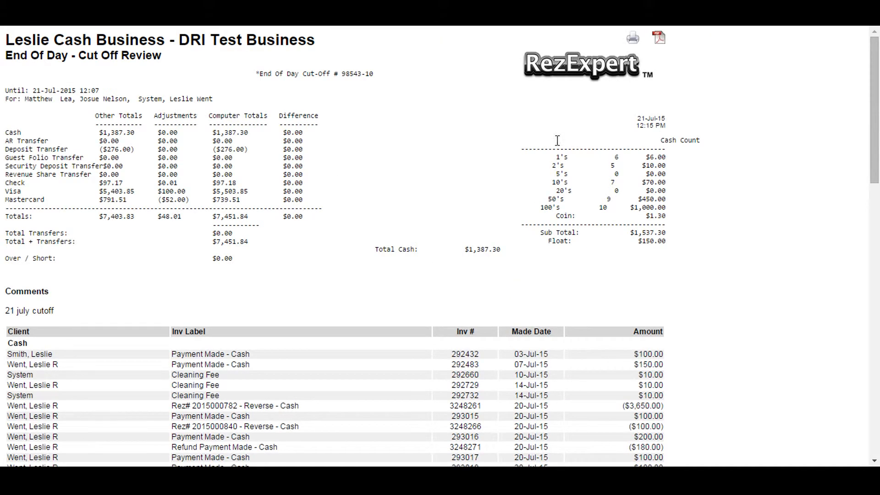
Print the PDF Reconciliation Display report and close the print selector.
drag(876, 91, 878, 124)
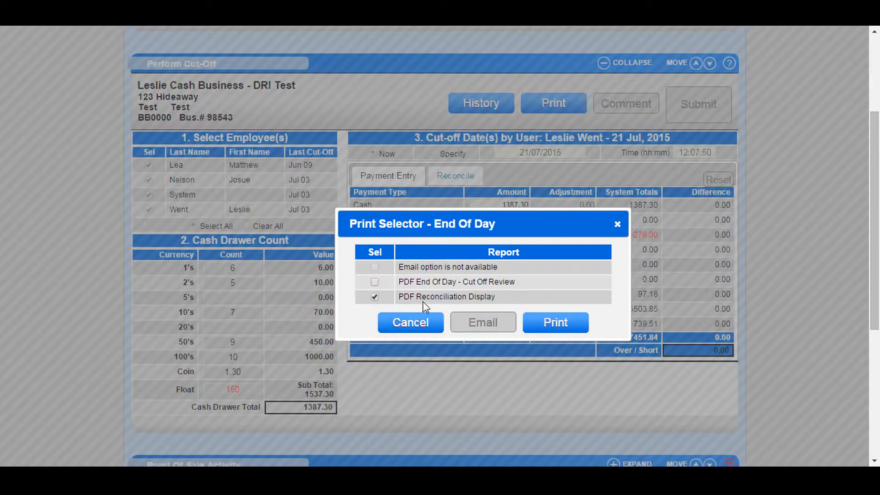
click(555, 323)
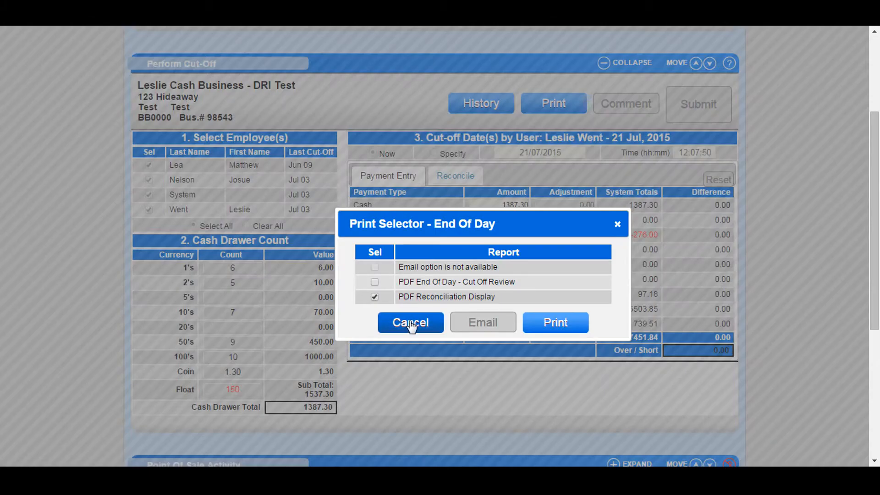
click(409, 323)
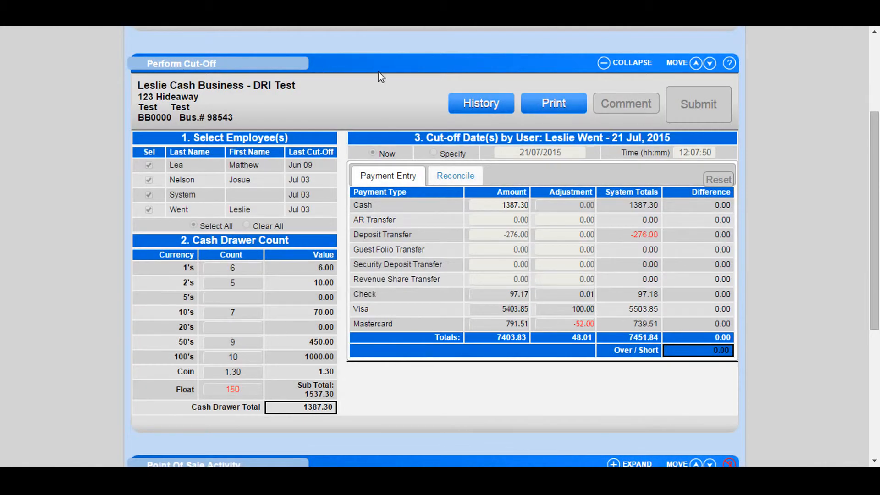
Search the cutoff history for 21/07/2015 and view the listed cut-off's reports.
click(482, 108)
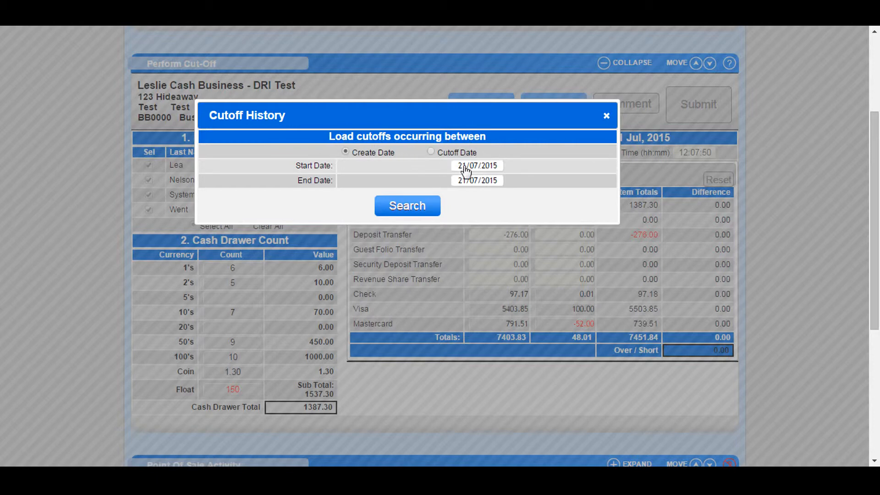
click(419, 206)
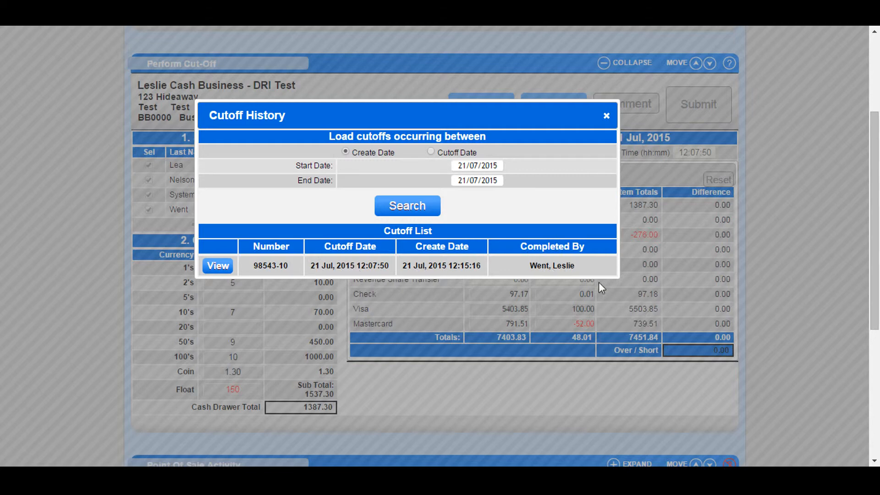
click(217, 266)
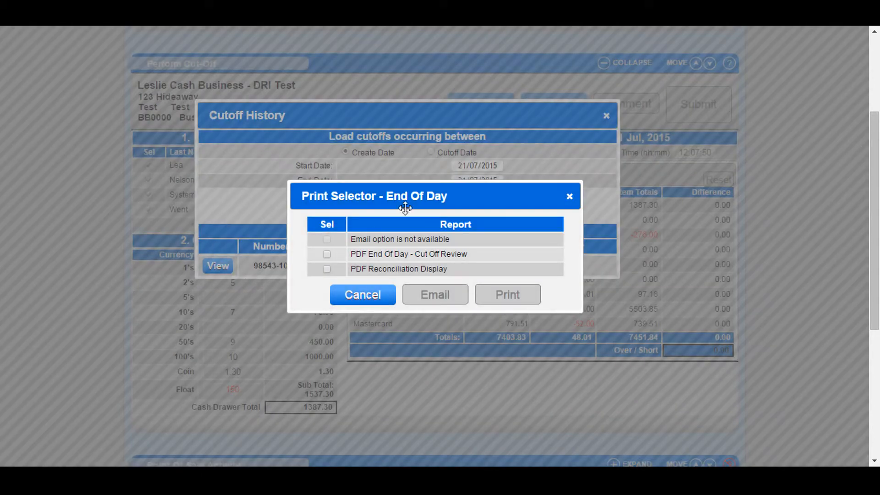